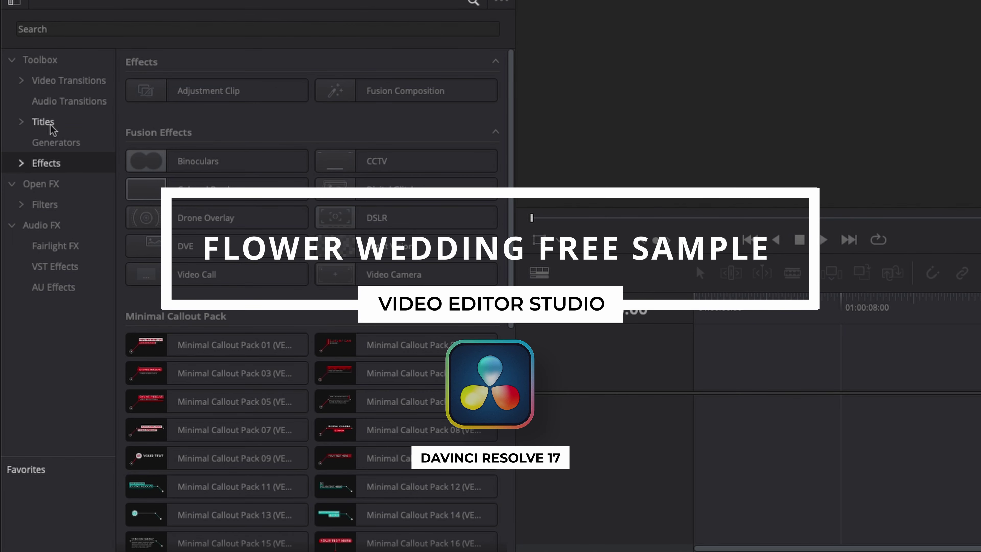
# Step: Show the Titles category in the Effects Library
pyautogui.click(51, 124)
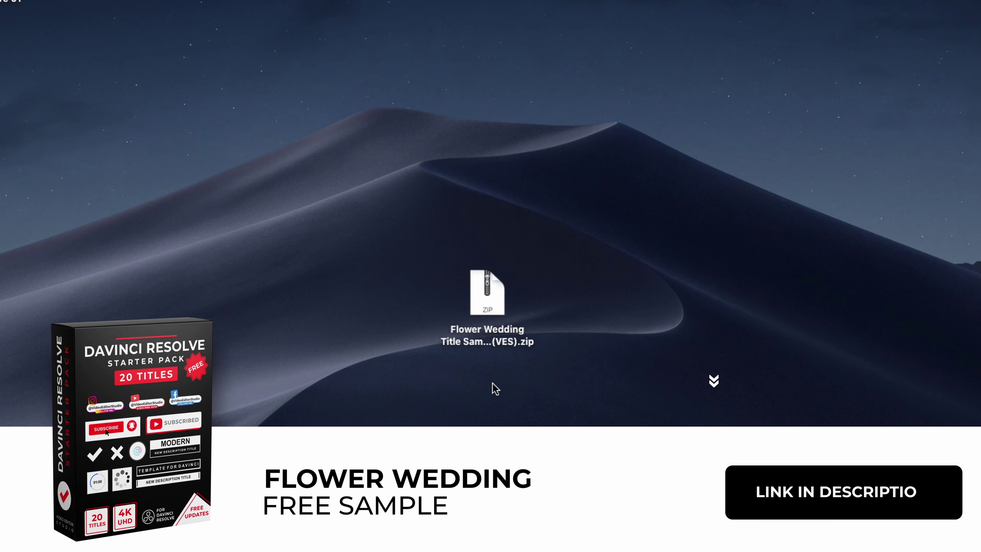
# Step: Extract the Flower Wedding Title Sample zip and open the extracted folder
pyautogui.click(486, 294)
pyautogui.doubleClick(485, 292)
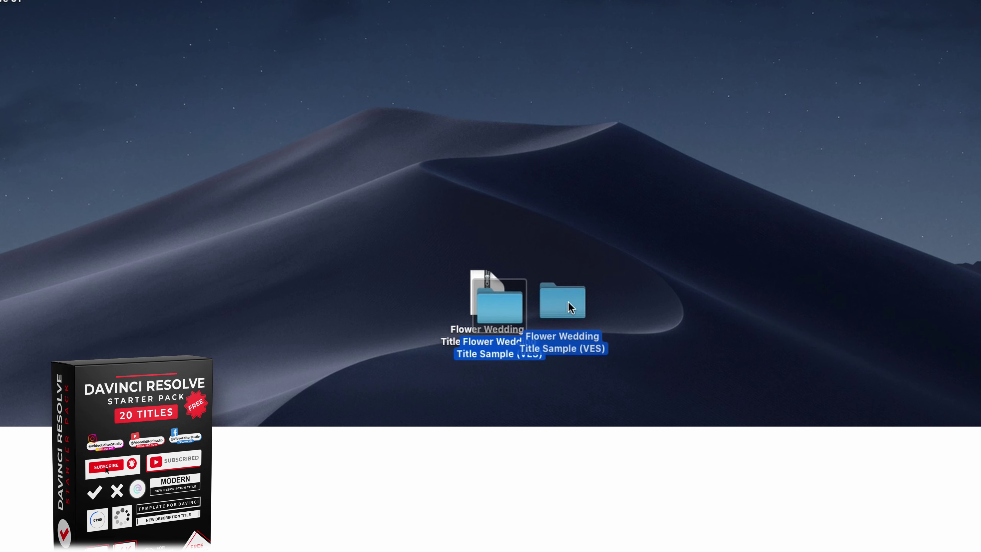
pyautogui.doubleClick(569, 300)
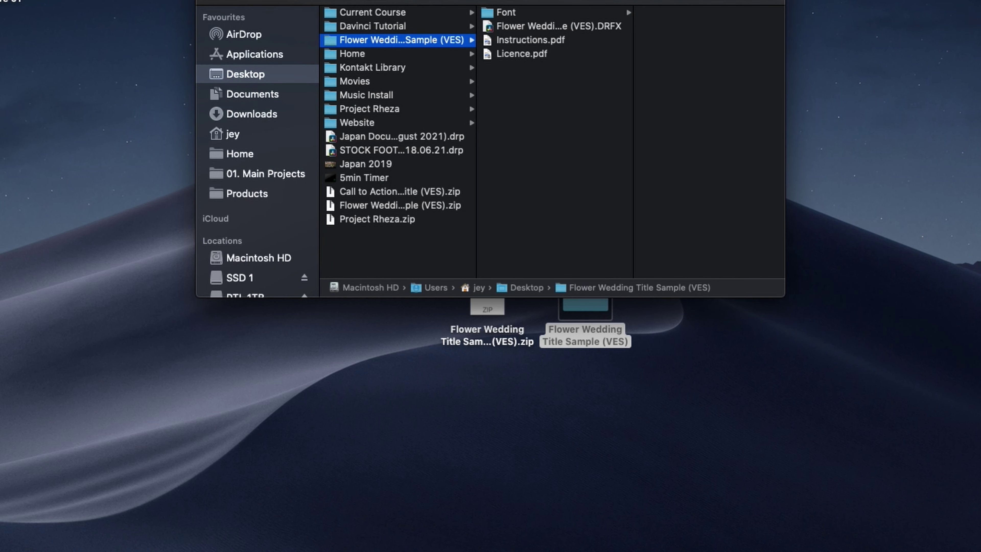
pyautogui.moveTo(429, 0); pyautogui.dragTo(429, 143)
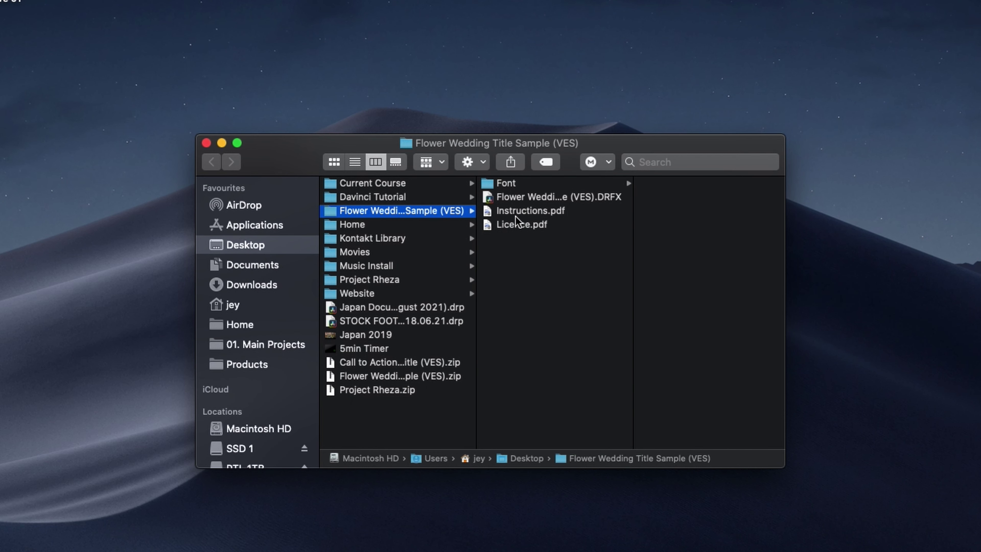
# Step: Install the Flower Wedding Title Sample (VES).DRFX bundle into Resolve's effects library
pyautogui.click(516, 198)
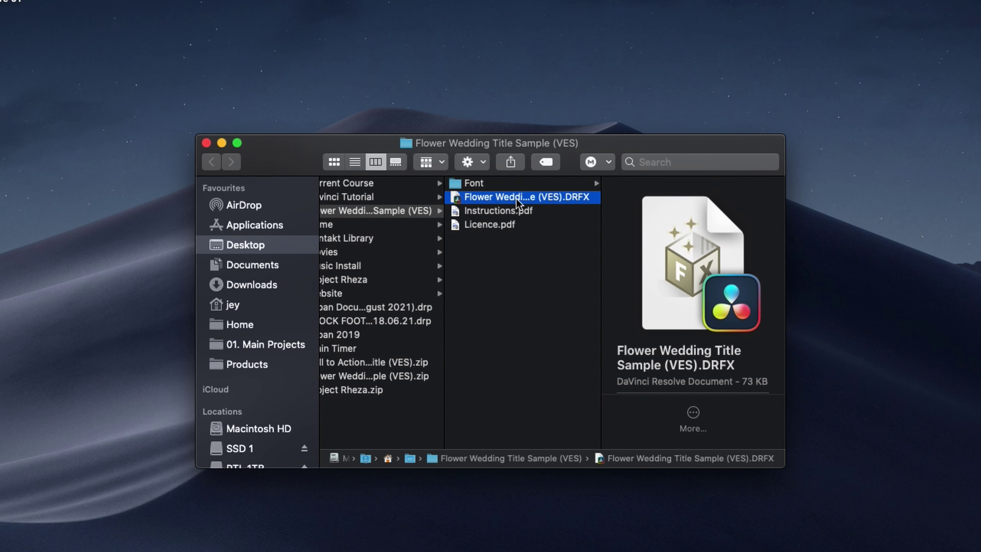
pyautogui.click(517, 184)
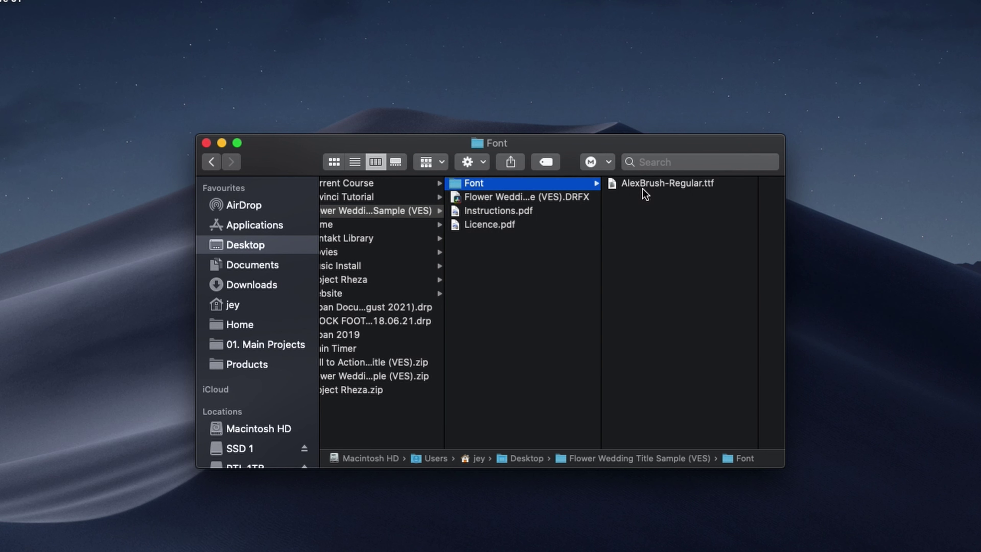
pyautogui.click(559, 198)
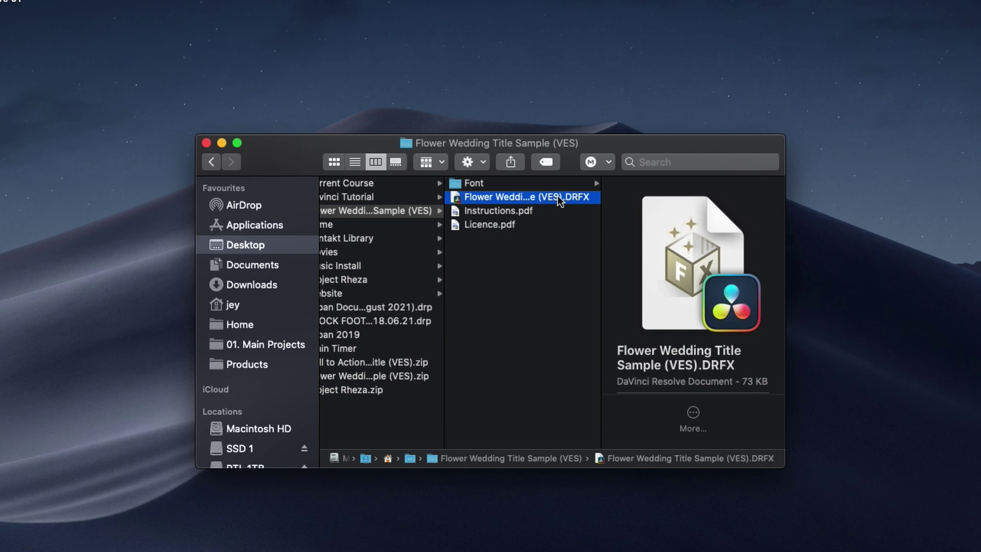
pyautogui.doubleClick(558, 196)
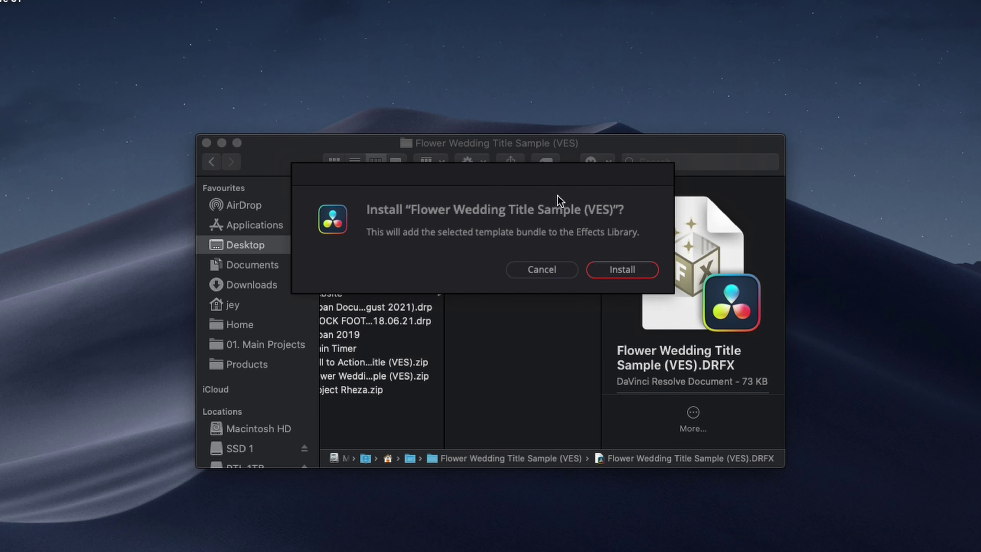
pyautogui.click(631, 271)
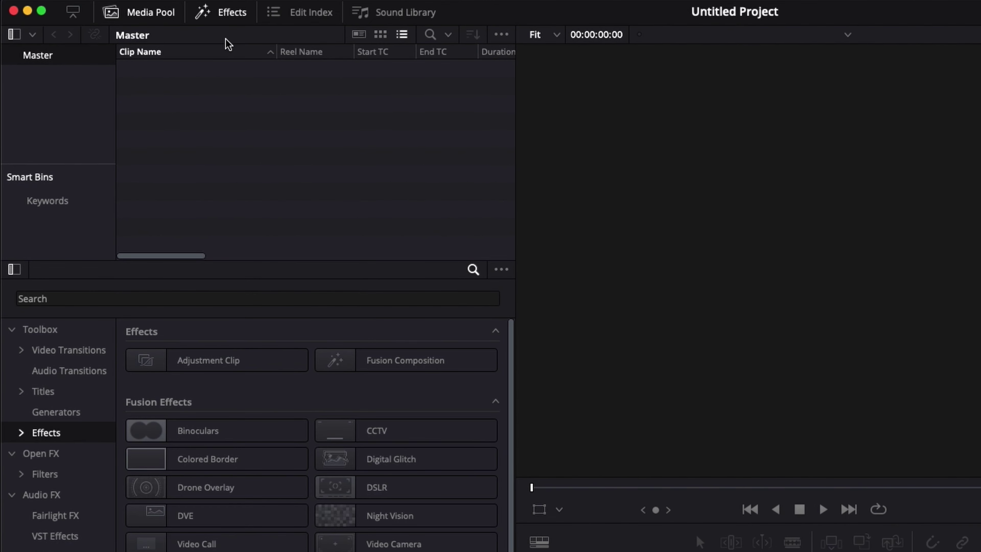
# Step: Browse Titles > Video Editor Studio > Sample and preview Flower Wedding Title (VES)
pyautogui.click(50, 396)
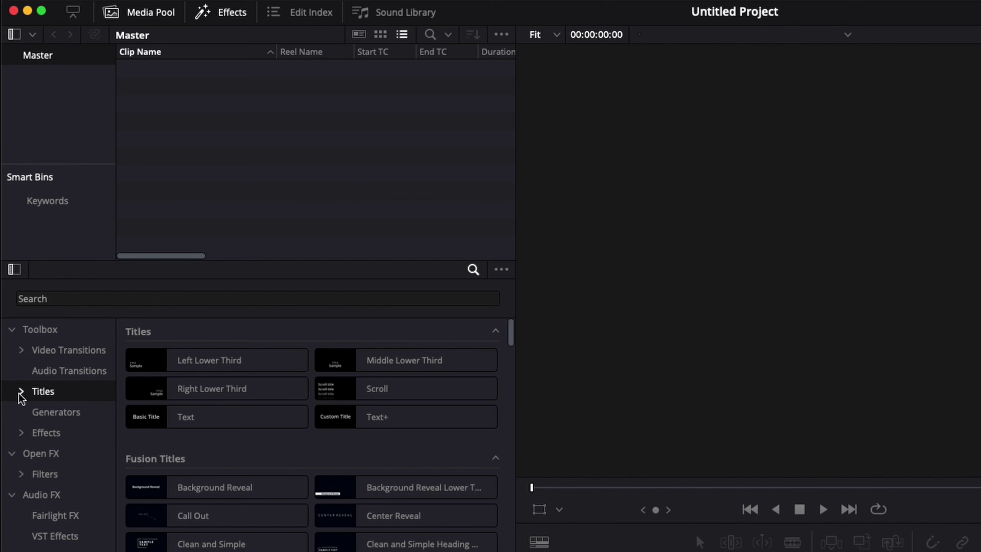
pyautogui.click(21, 391)
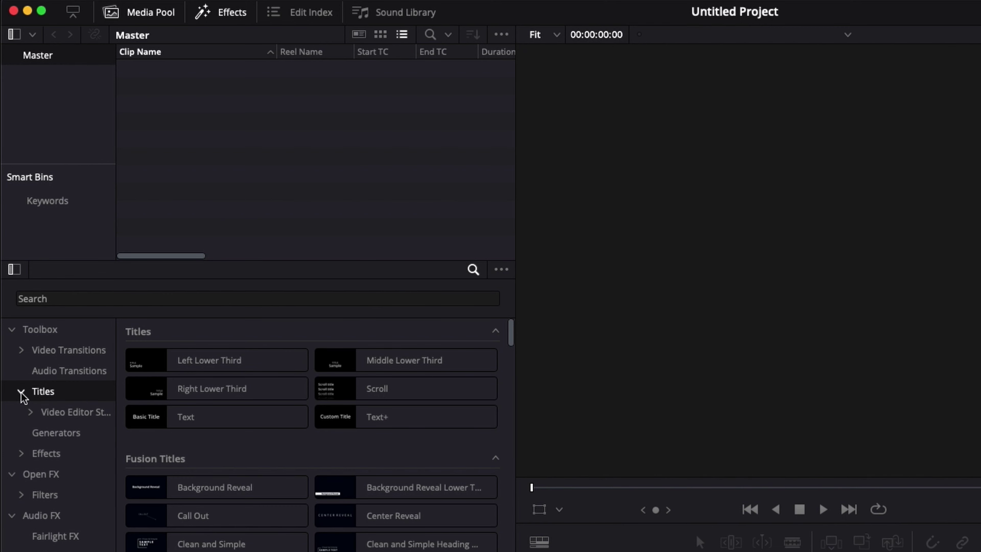
pyautogui.click(31, 413)
pyautogui.scroll(-10, 44, 528)
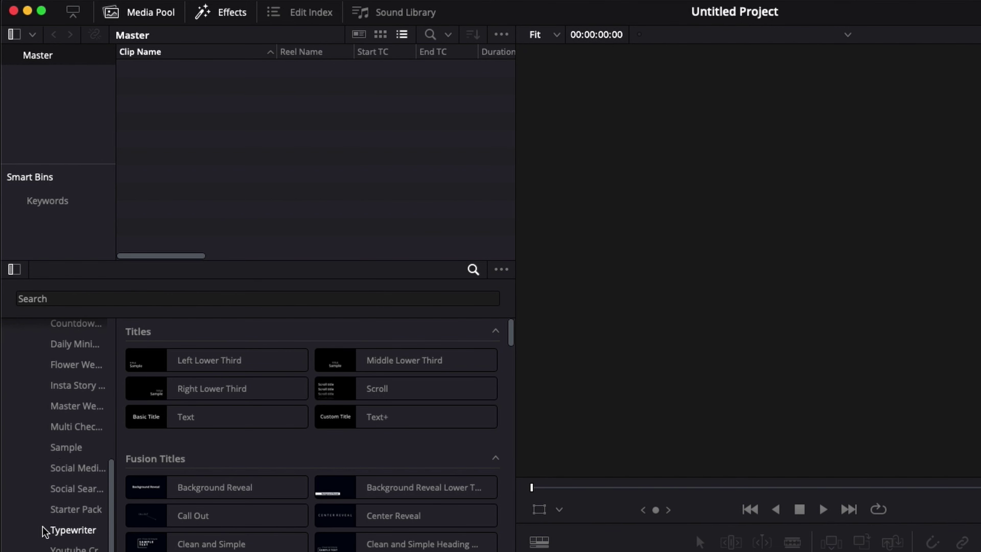
pyautogui.click(58, 451)
pyautogui.click(186, 364)
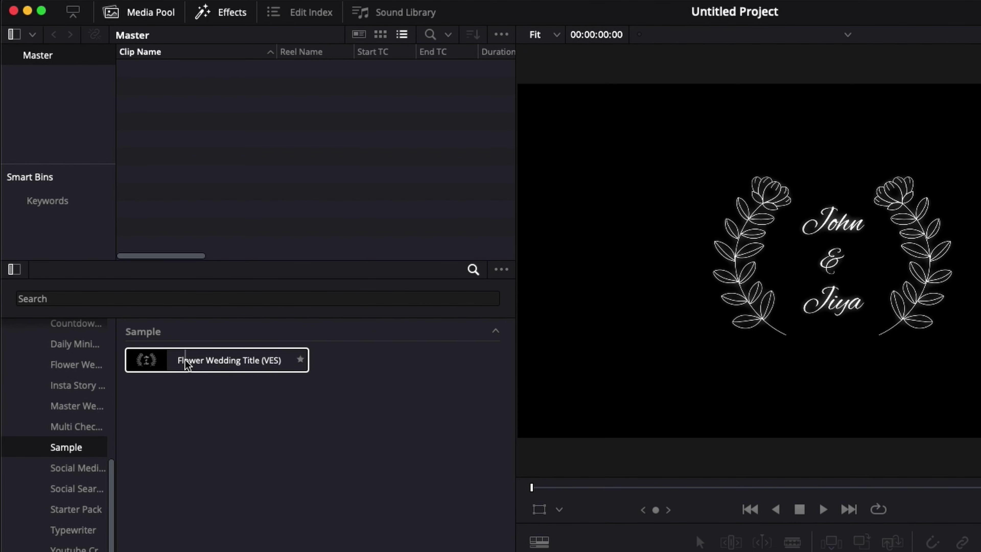
# Step: Search the effects library for 'flower' and list the matching Titles
pyautogui.click(77, 297)
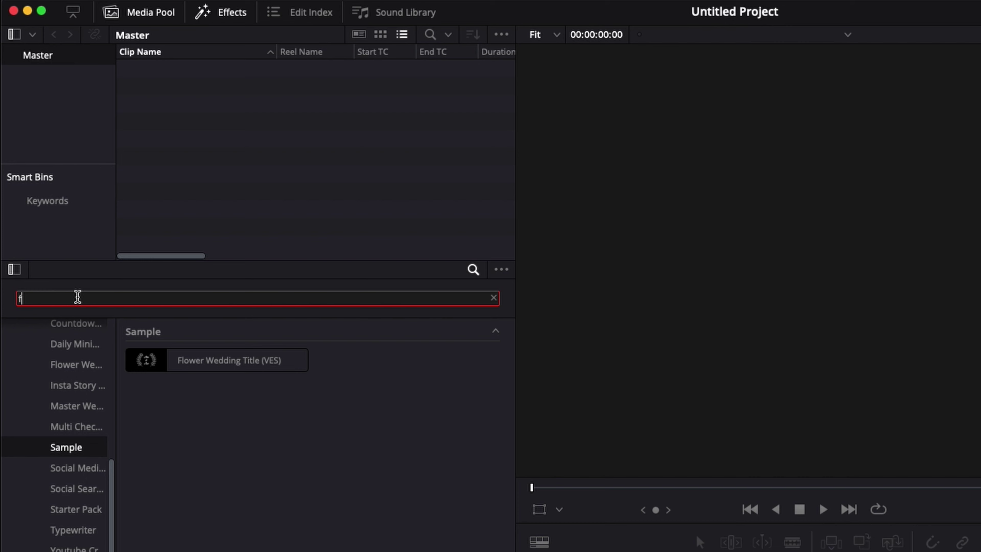
pyautogui.write('flower')
pyautogui.scroll(5, 94, 399)
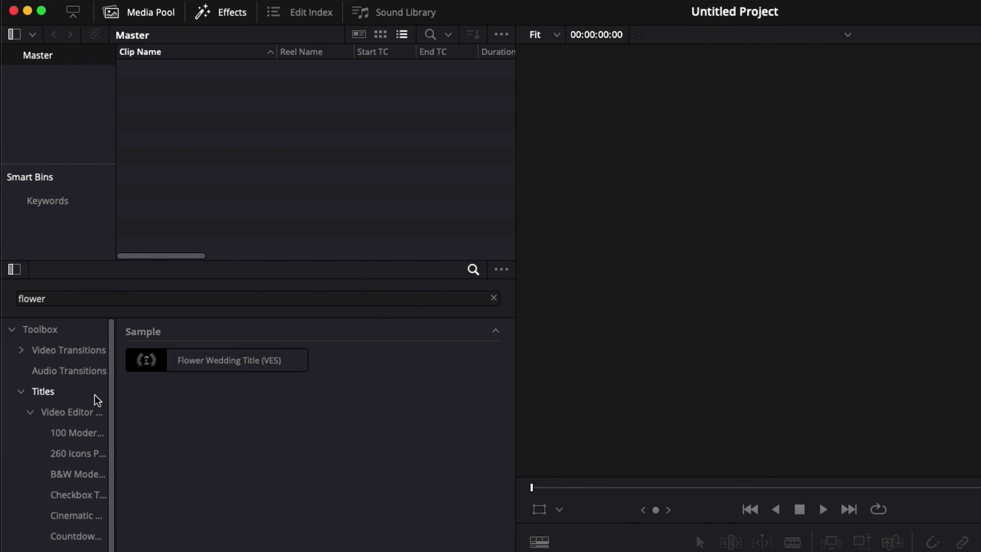
pyautogui.click(50, 391)
pyautogui.click(72, 300)
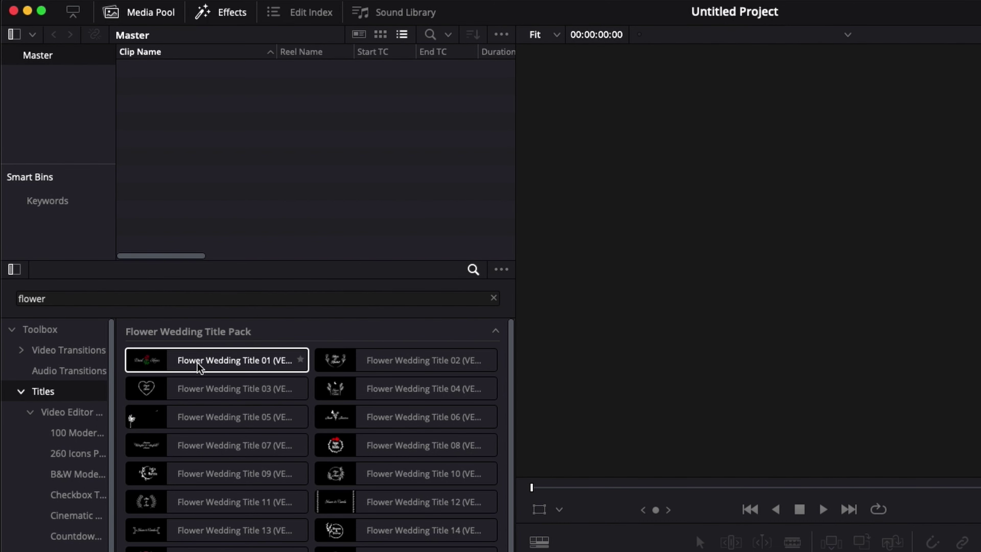
pyautogui.scroll(-2, 317, 410)
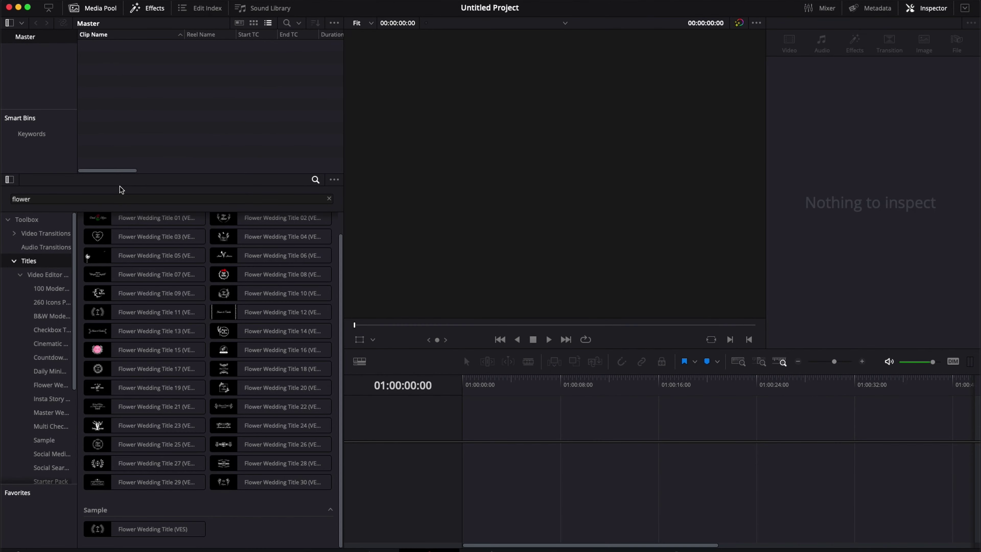
# Step: Place Flower Wedding Title (VES) on the video track and lengthen it to about ten seconds
pyautogui.click(116, 529)
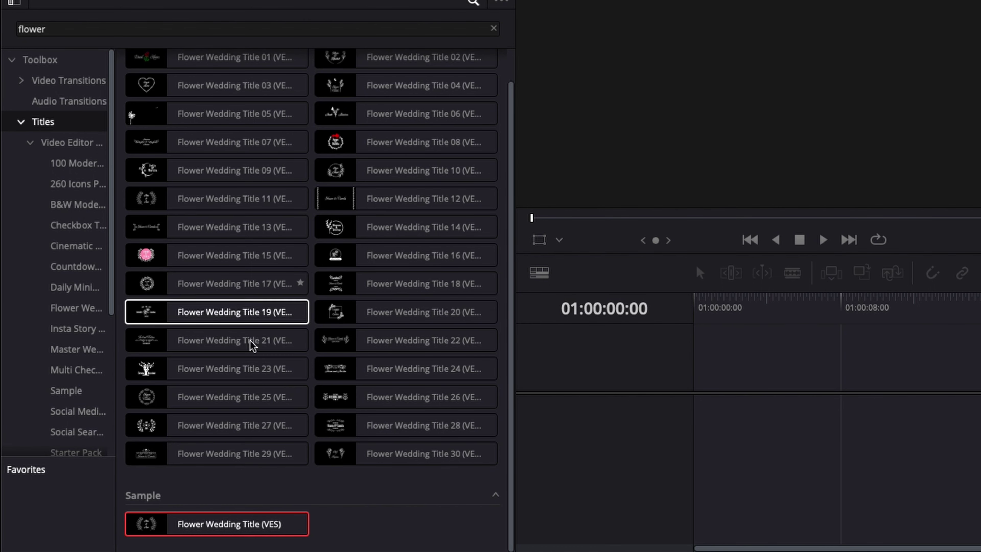
pyautogui.moveTo(200, 526); pyautogui.dragTo(698, 406)
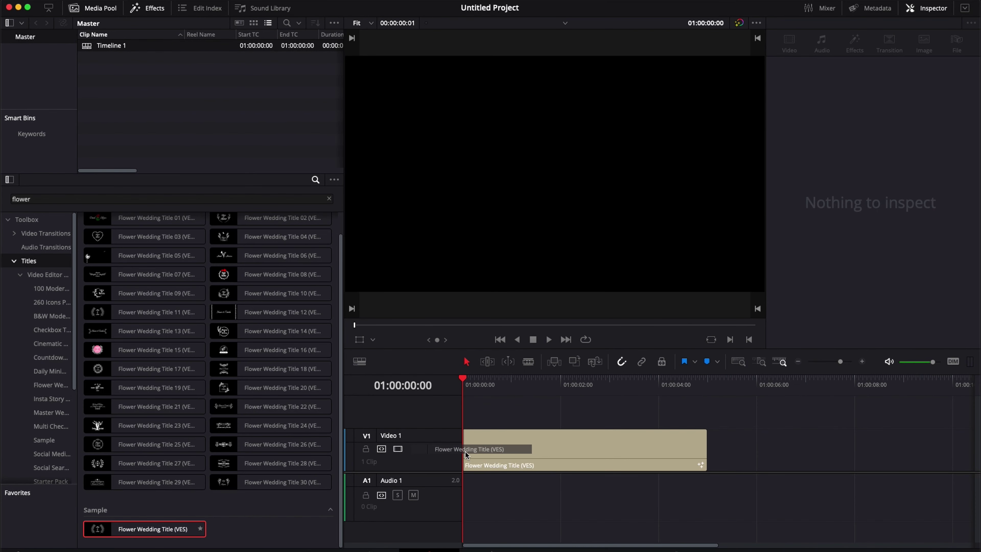
pyautogui.moveTo(673, 450); pyautogui.dragTo(904, 450)
# Step: Play the title animation from the timeline start twice to preview it
pyautogui.click(676, 382)
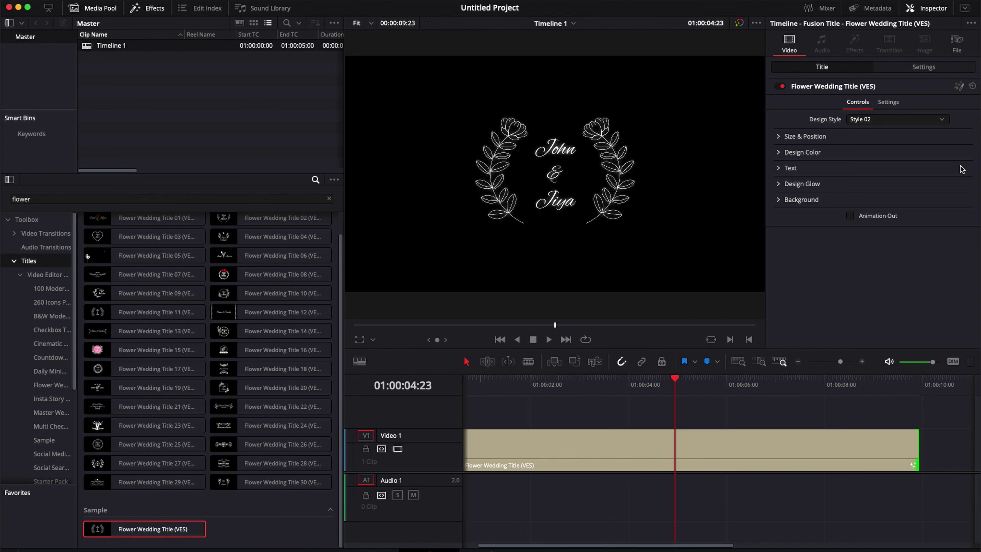
pyautogui.hscroll(-2, 608, 382)
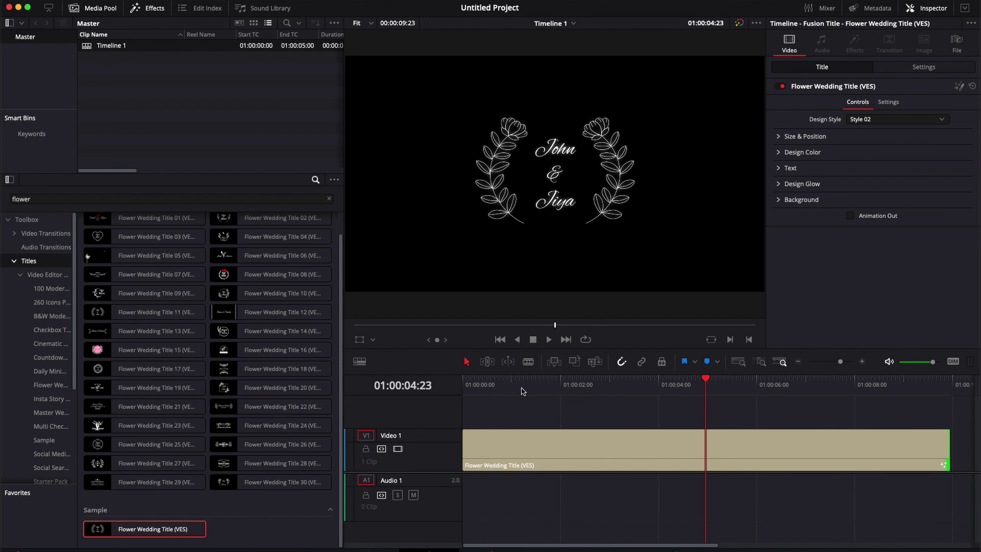
pyautogui.click(469, 383)
pyautogui.press('space')
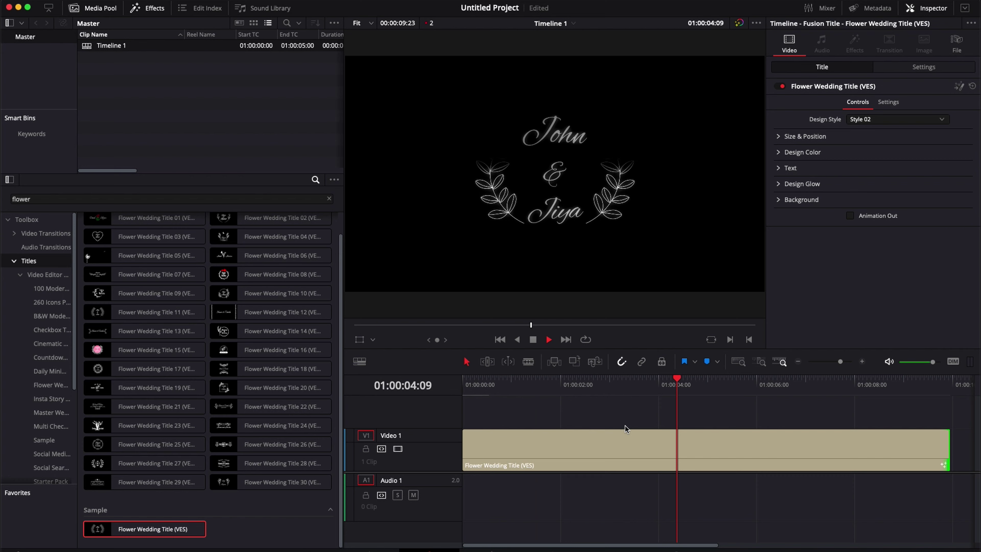
pyautogui.press('space')
pyautogui.click(471, 385)
pyautogui.press('space')
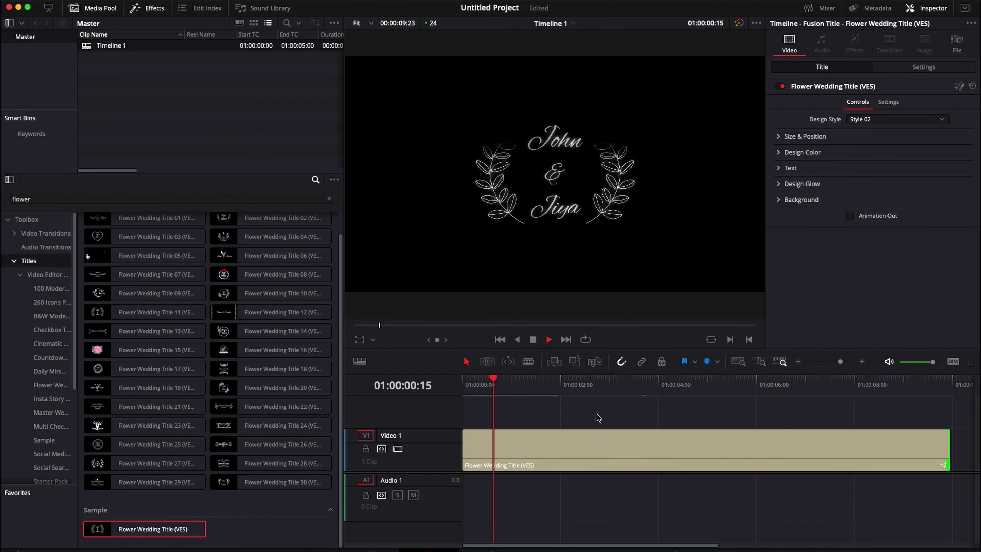
pyautogui.press('space')
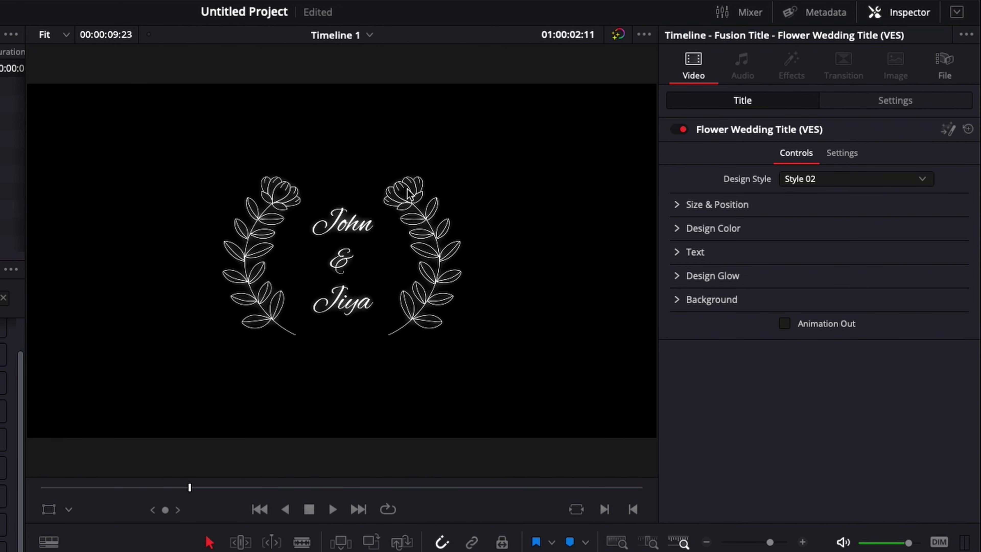
# Step: Try Style 01, then settle on Style 03 as the title's Design Style
pyautogui.click(851, 183)
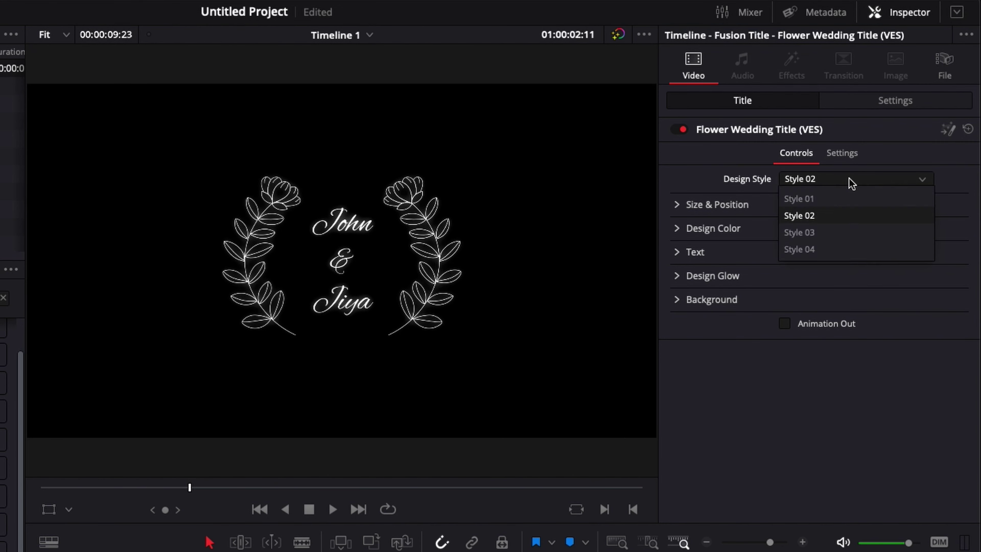
pyautogui.click(819, 199)
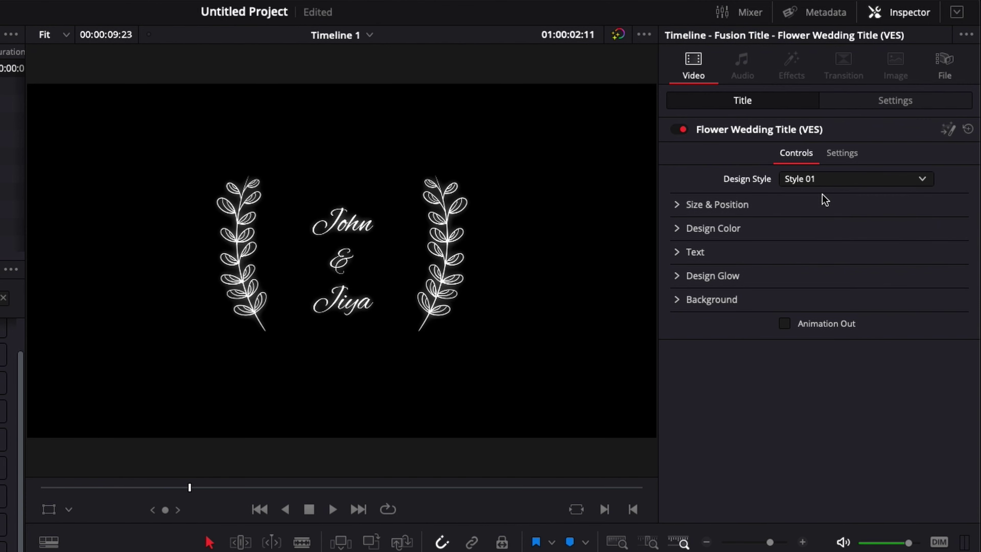
pyautogui.click(826, 182)
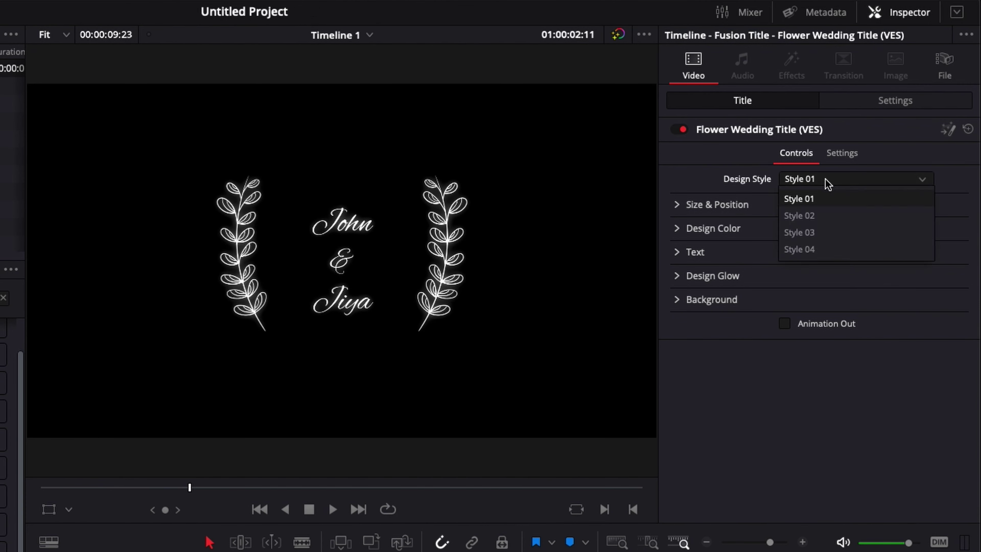
pyautogui.click(822, 233)
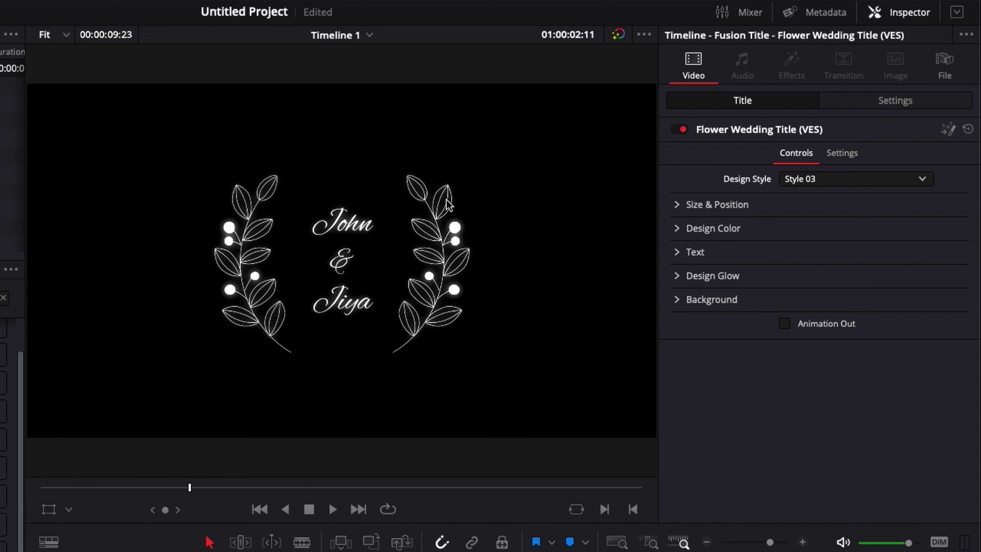
# Step: Shrink the title to Size 0.77 under Size & Position
pyautogui.click(677, 206)
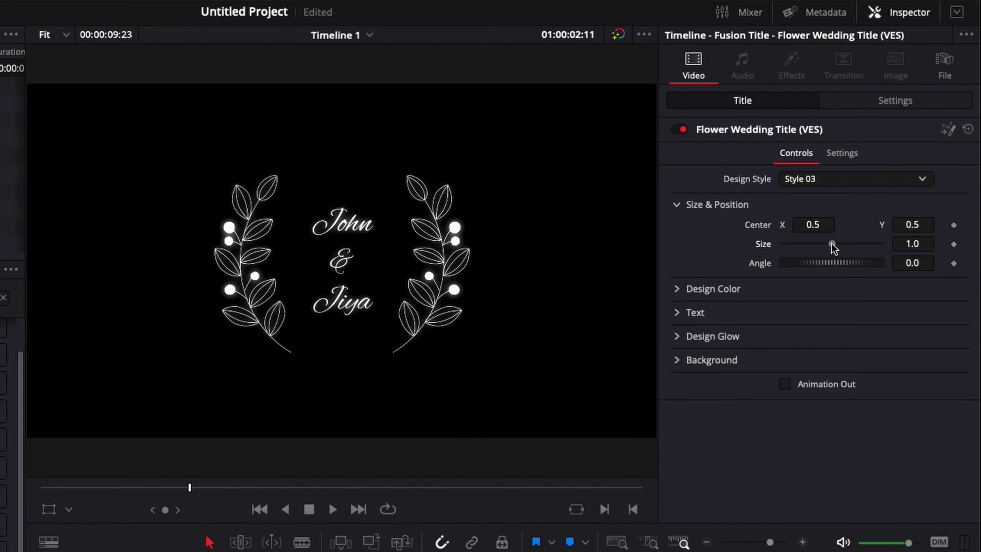
pyautogui.moveTo(831, 244); pyautogui.dragTo(820, 244)
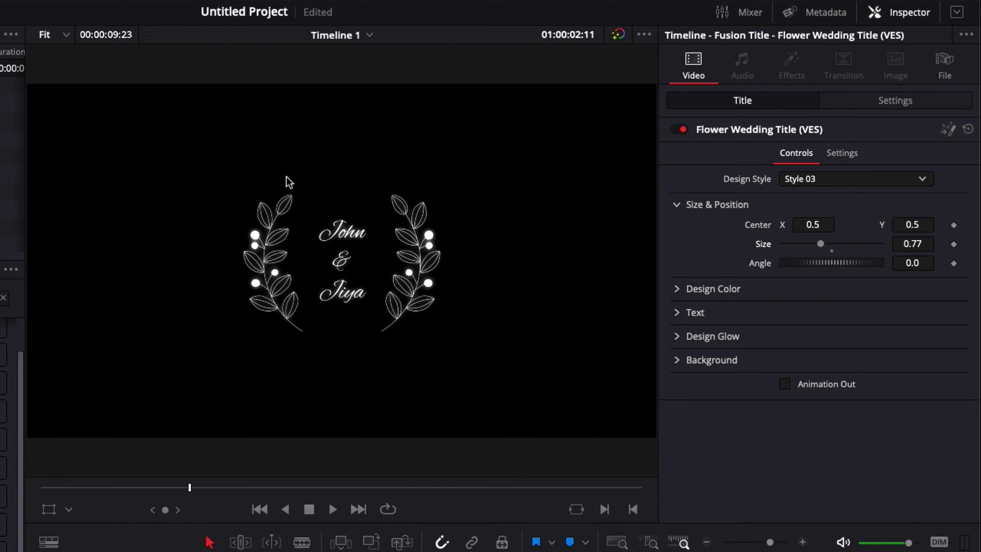
pyautogui.click(676, 205)
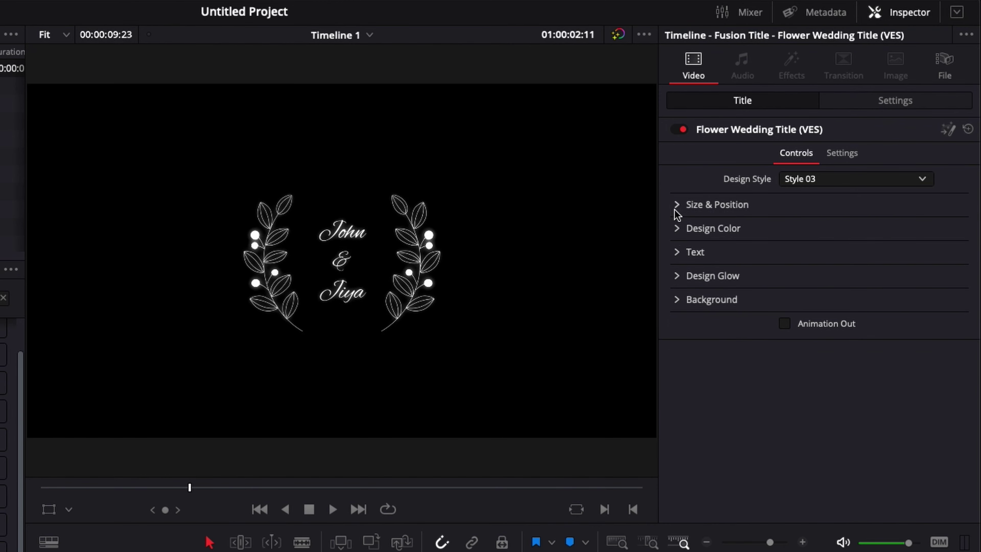
# Step: Recolour the ornaments pink-red through the Design Color swatch
pyautogui.click(677, 231)
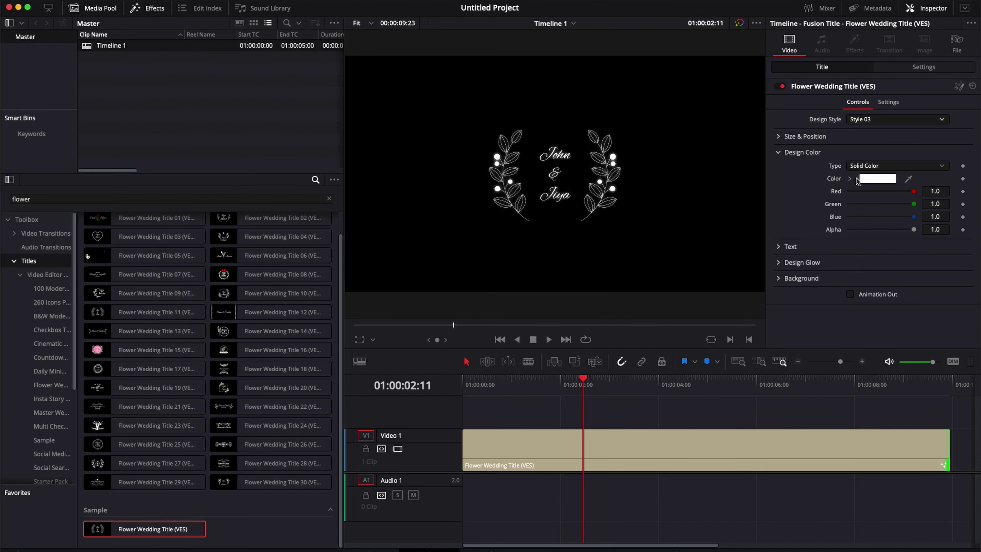
pyautogui.click(875, 180)
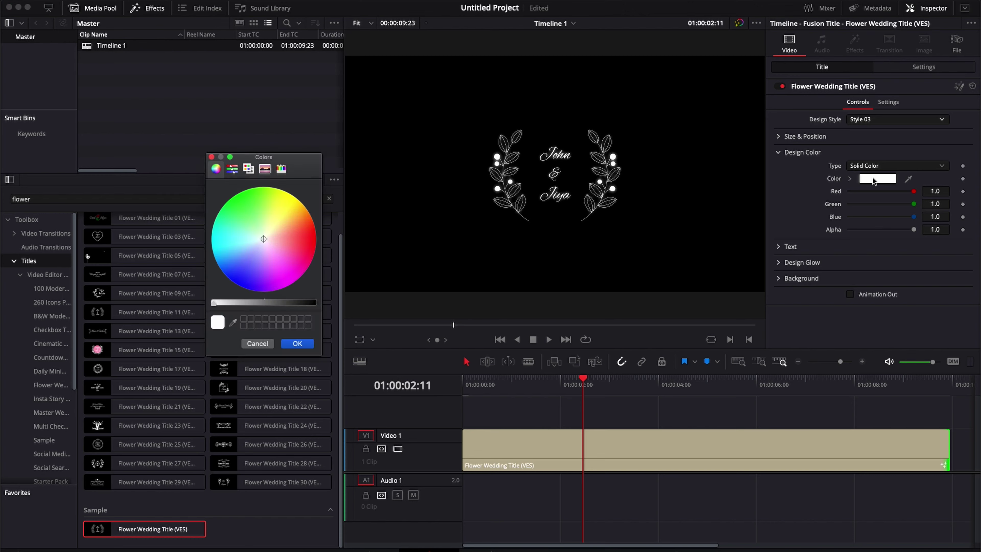
pyautogui.click(296, 244)
pyautogui.click(303, 344)
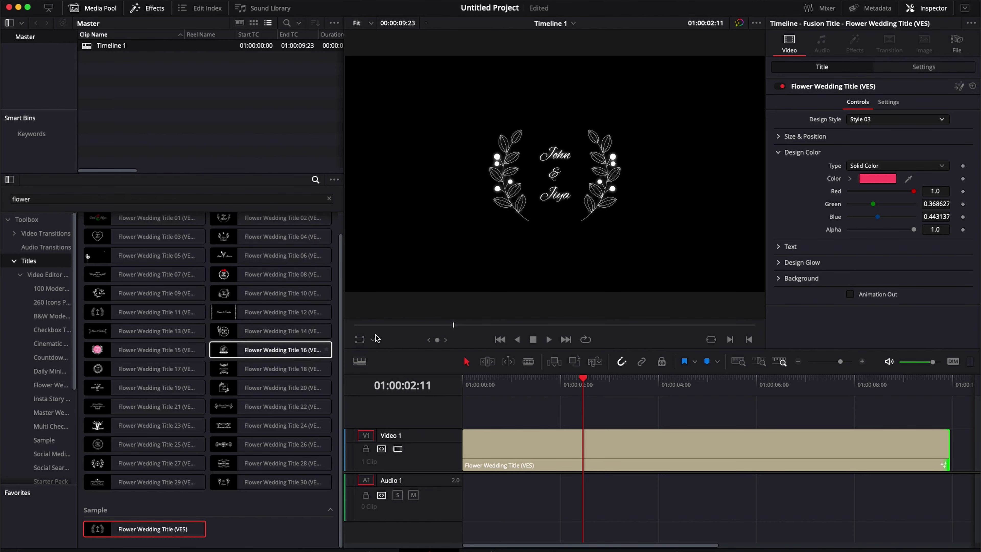
pyautogui.click(778, 152)
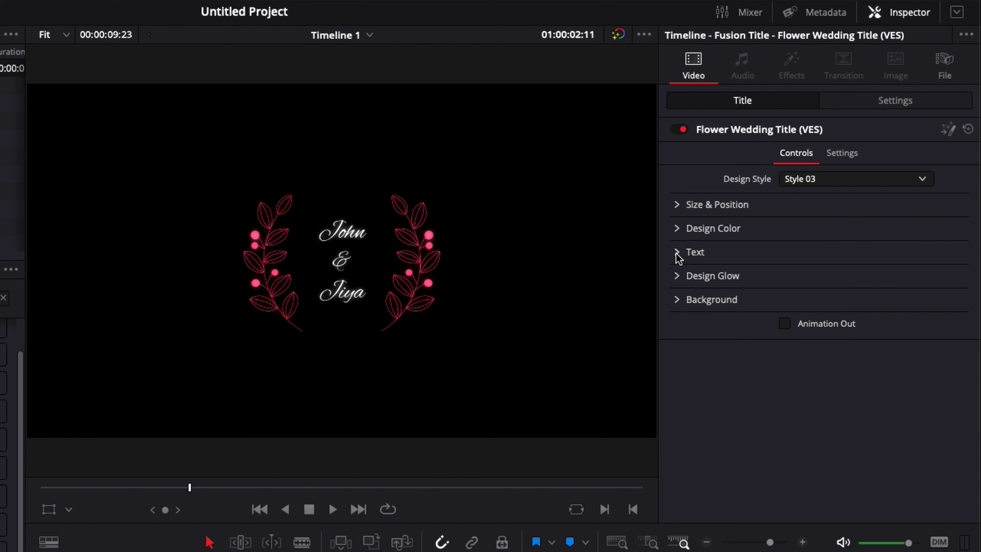
# Step: Replace the names John and Jiya with Alex and Maria in the title text
pyautogui.click(778, 167)
pyautogui.click(703, 292)
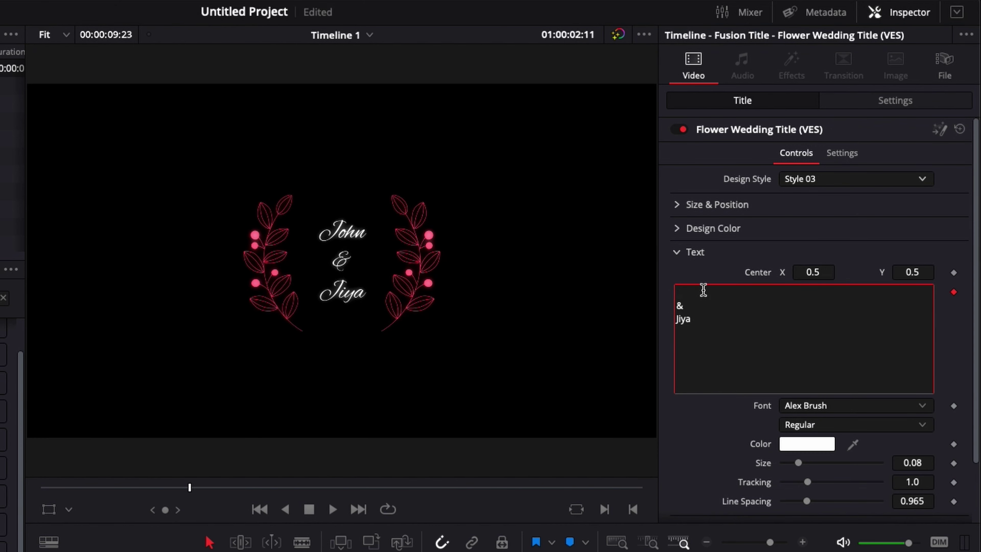
pyautogui.write('Alex')
pyautogui.doubleClick(699, 320)
pyautogui.write('M')
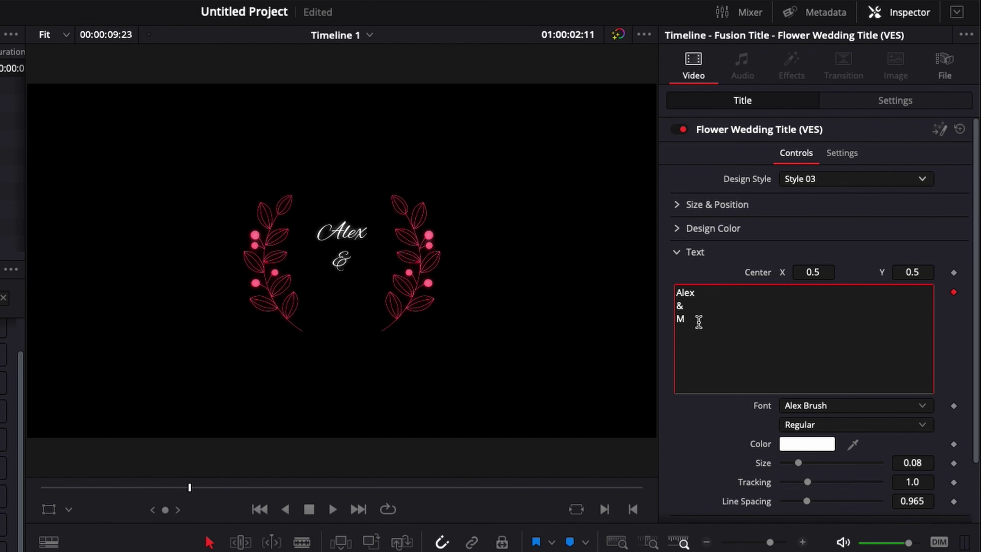
pyautogui.write('aria')
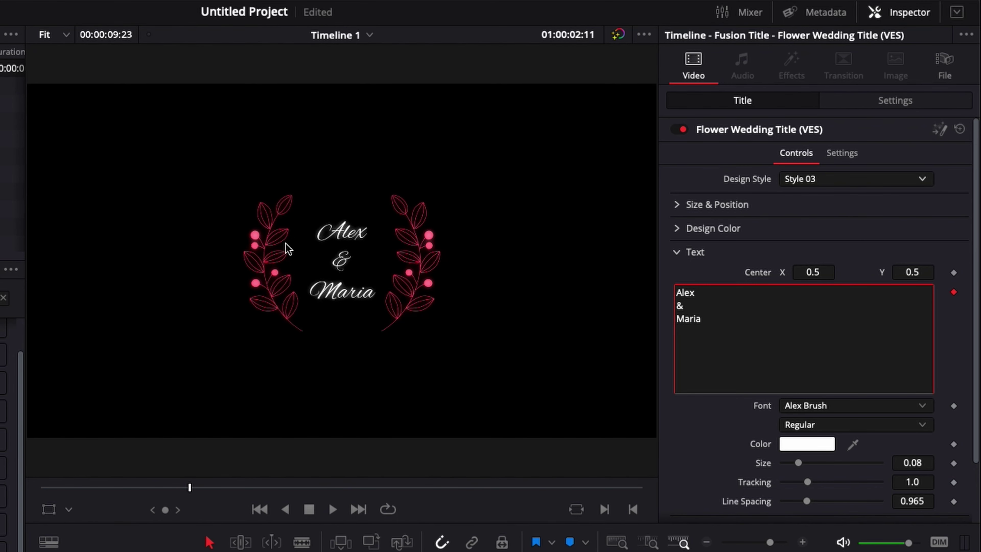
pyautogui.scroll(-2, 869, 322)
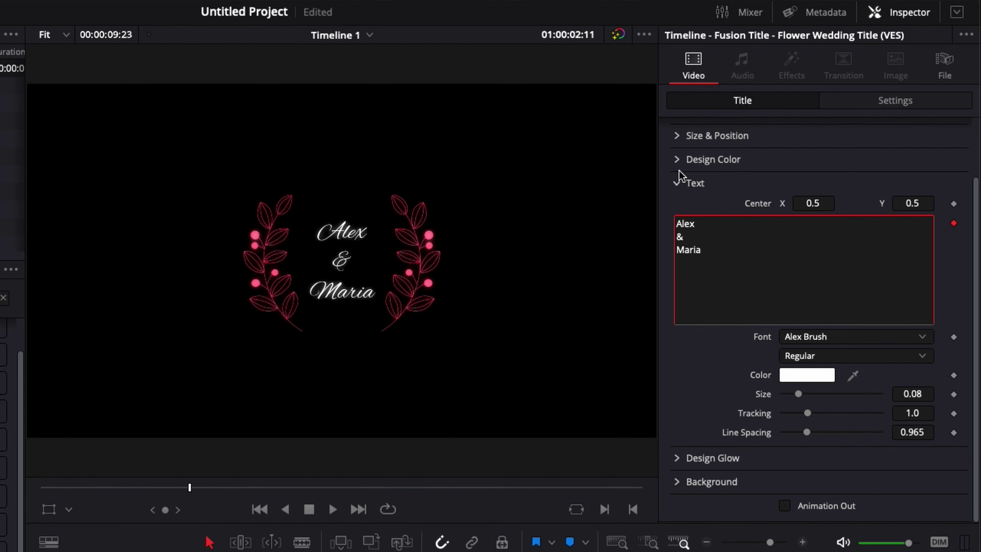
# Step: Set Design Glow to Glow Size 18.9 and Glow 0.827, then expand Background
pyautogui.click(682, 182)
pyautogui.click(678, 277)
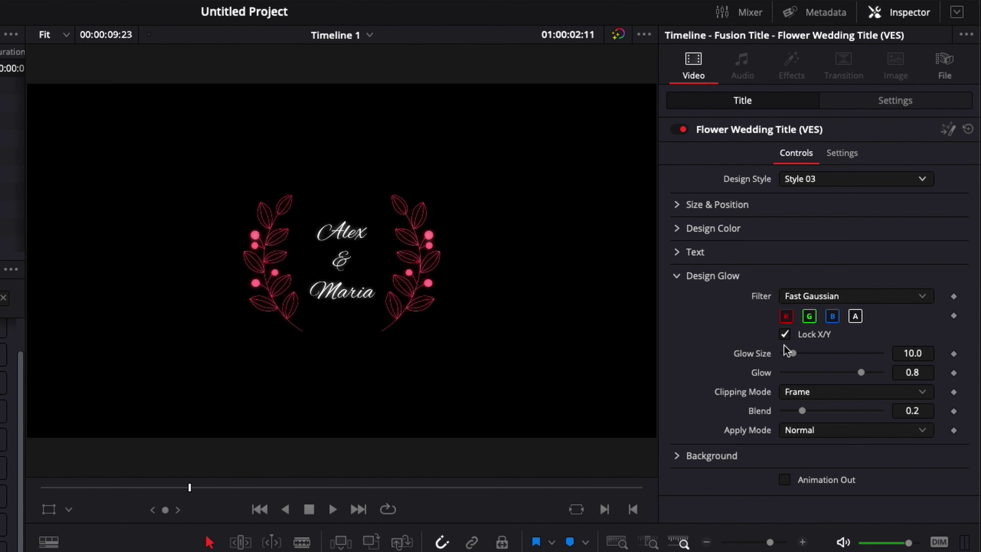
pyautogui.click(861, 373)
pyautogui.moveTo(862, 372); pyautogui.dragTo(863, 372)
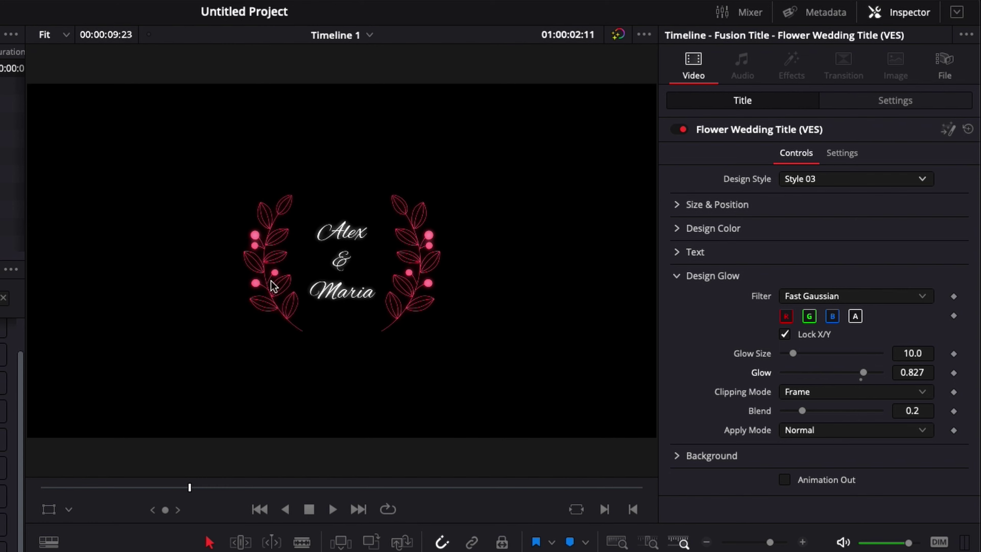
pyautogui.click(676, 277)
pyautogui.click(677, 301)
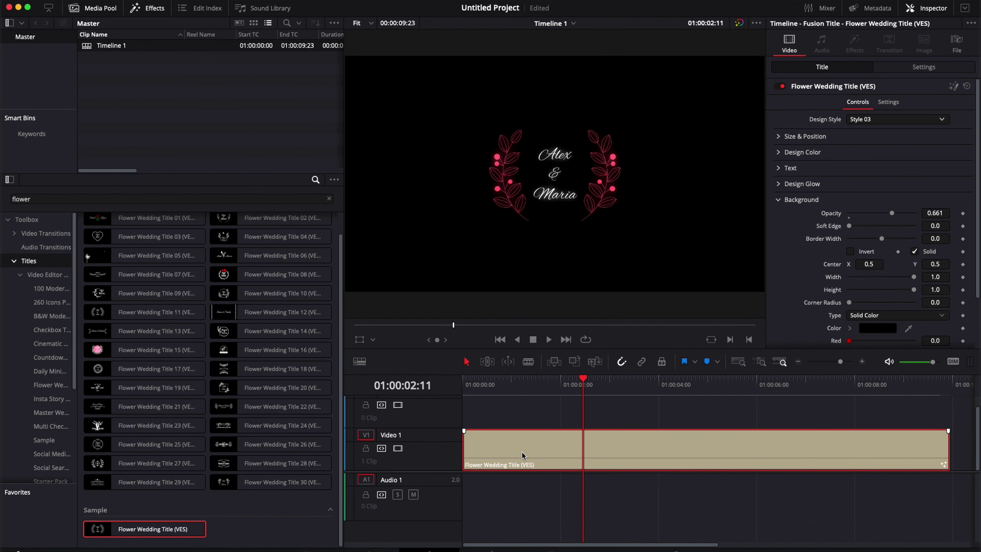
# Step: Move the title clip to V2 and put the beach mp4 footage on V1
pyautogui.moveTo(522, 455); pyautogui.dragTo(523, 422)
pyautogui.click(826, 548)
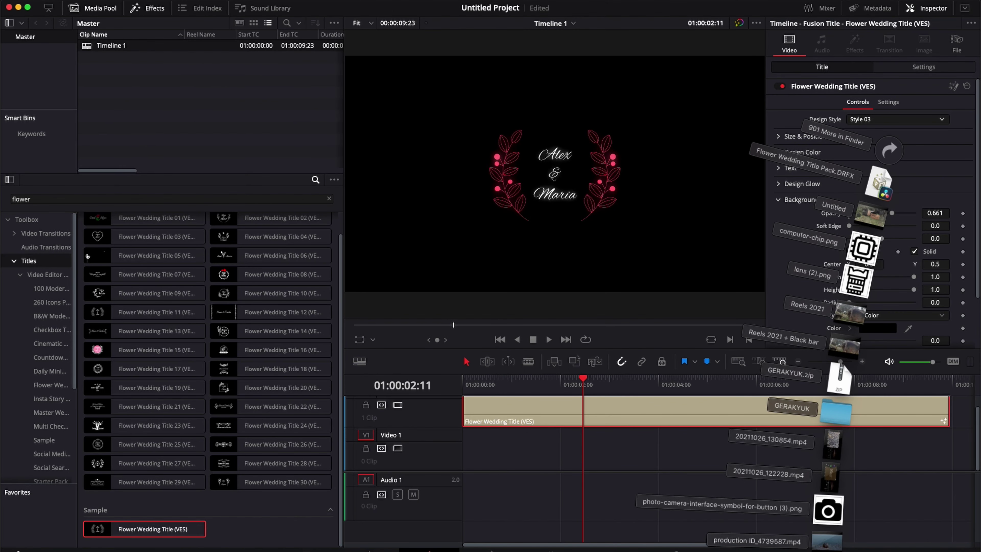
pyautogui.moveTo(827, 541); pyautogui.dragTo(469, 453)
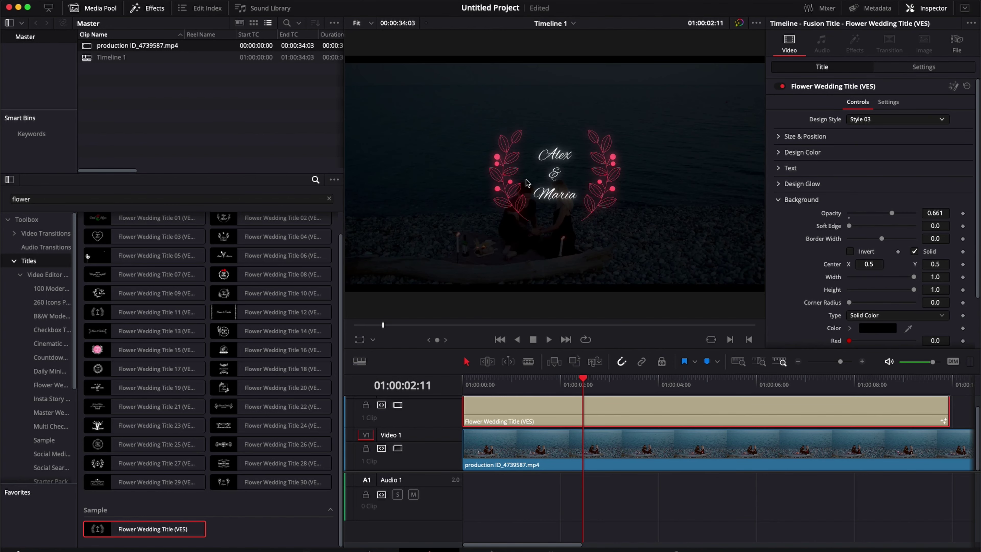
# Step: Set the title background to Opacity 0.528 and Width 0.488
pyautogui.click(646, 388)
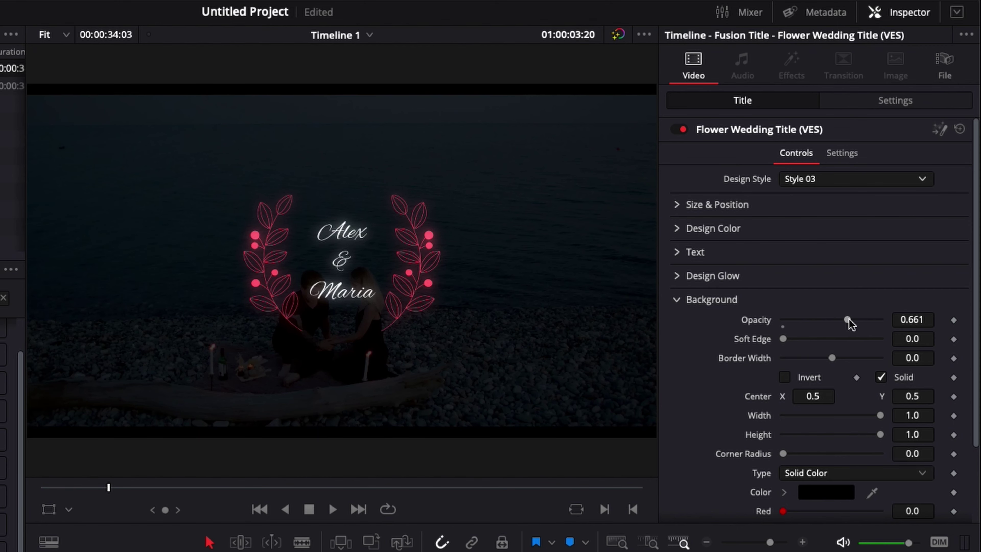
pyautogui.moveTo(849, 319); pyautogui.dragTo(756, 324)
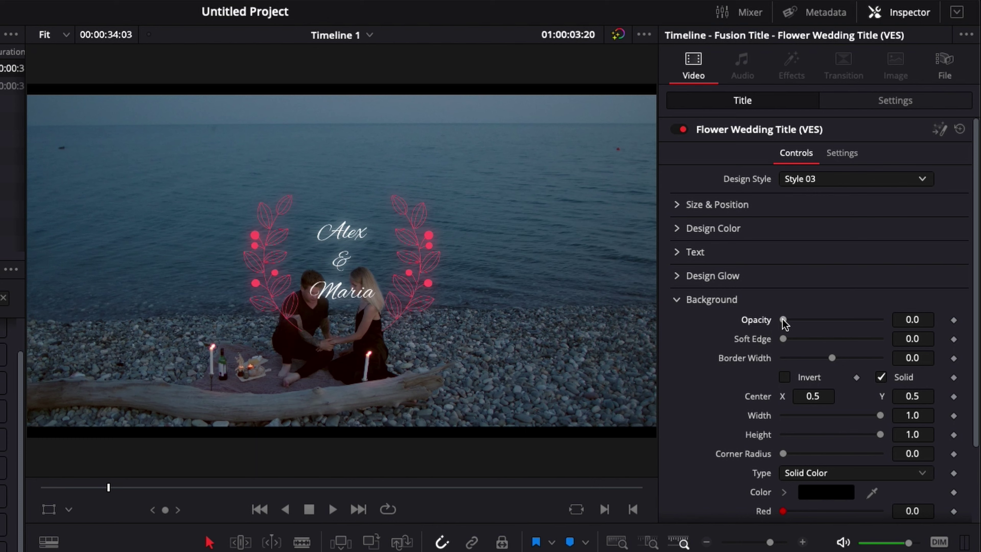
pyautogui.moveTo(783, 319); pyautogui.dragTo(835, 320)
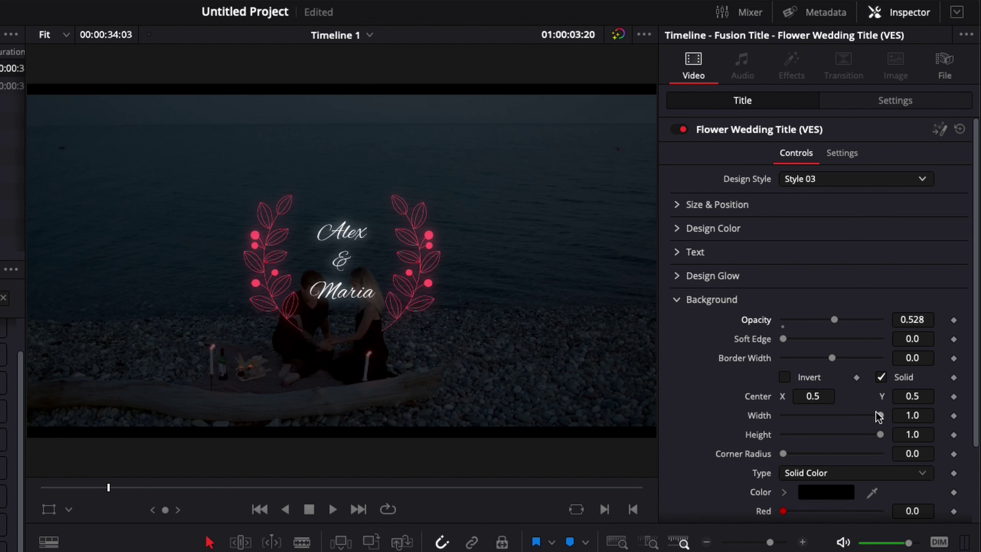
pyautogui.moveTo(880, 416); pyautogui.dragTo(830, 416)
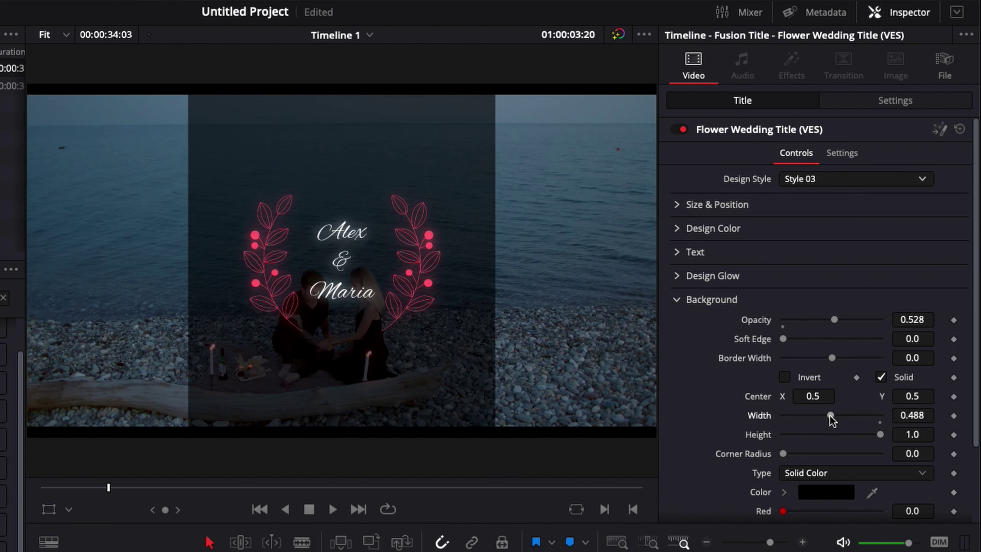
# Step: Make the background a rounded box: Width 0.378, Height 0.669, Corner Radius 0.843, Invert off
pyautogui.doubleClick(759, 415)
pyautogui.click(881, 377)
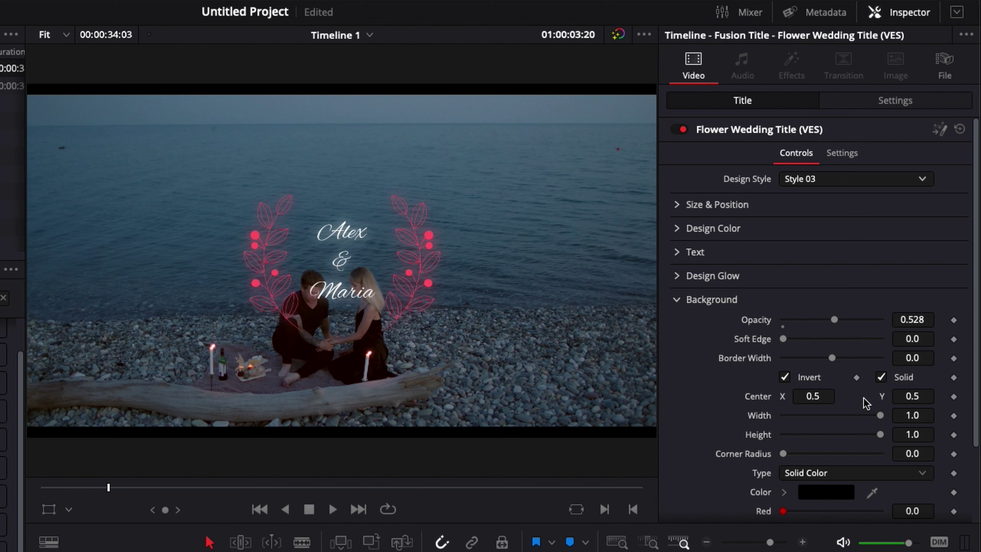
pyautogui.moveTo(880, 415); pyautogui.dragTo(828, 417)
pyautogui.moveTo(880, 435); pyautogui.dragTo(848, 436)
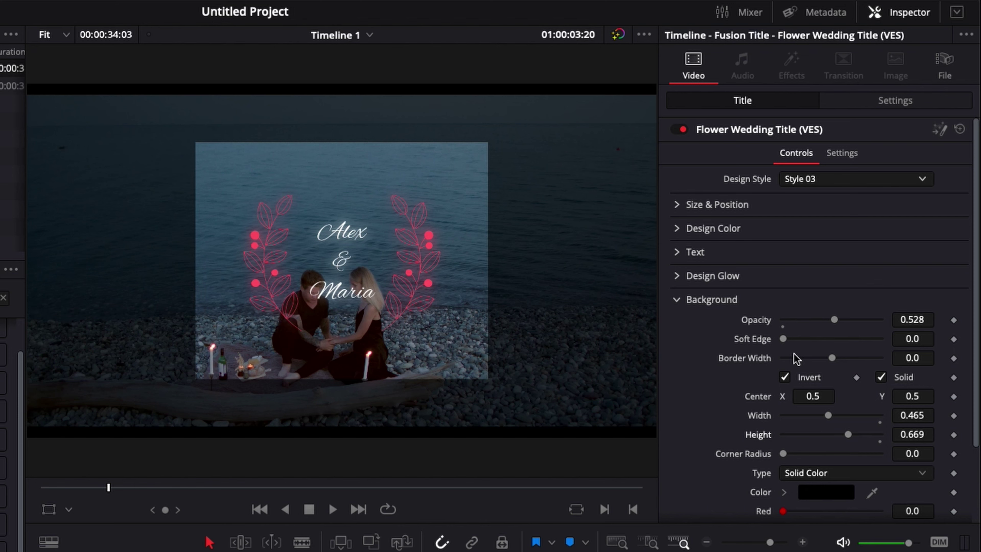
pyautogui.moveTo(783, 454); pyautogui.dragTo(866, 456)
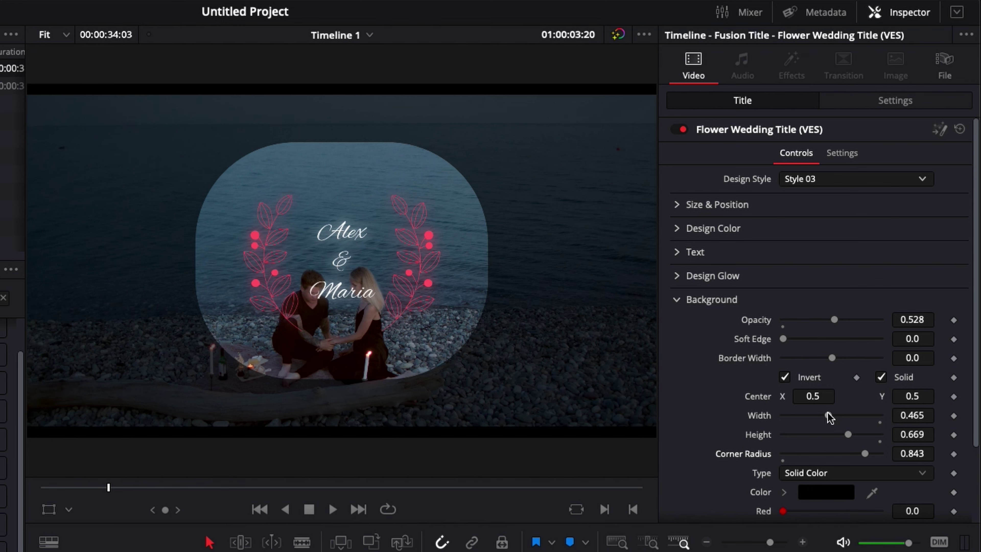
pyautogui.moveTo(828, 415)
pyautogui.mouseDown()
pyautogui.moveTo(838, 414)
pyautogui.moveTo(820, 415)
pyautogui.mouseUp()
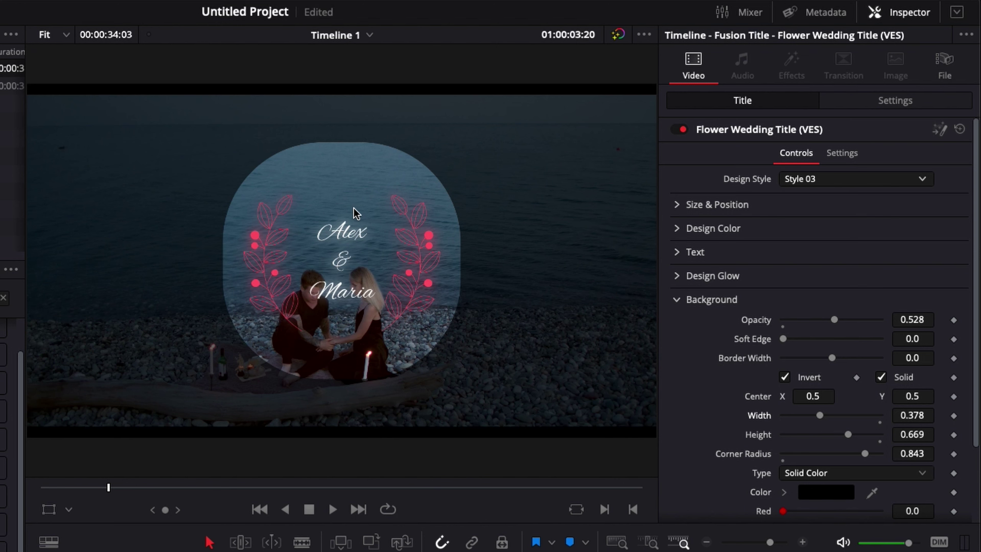
pyautogui.click(785, 377)
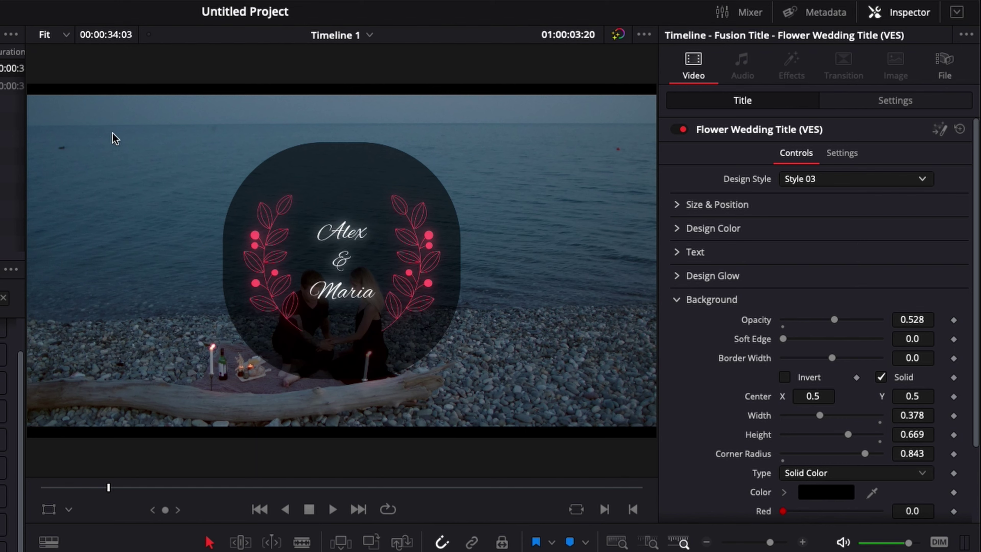
pyautogui.click(677, 300)
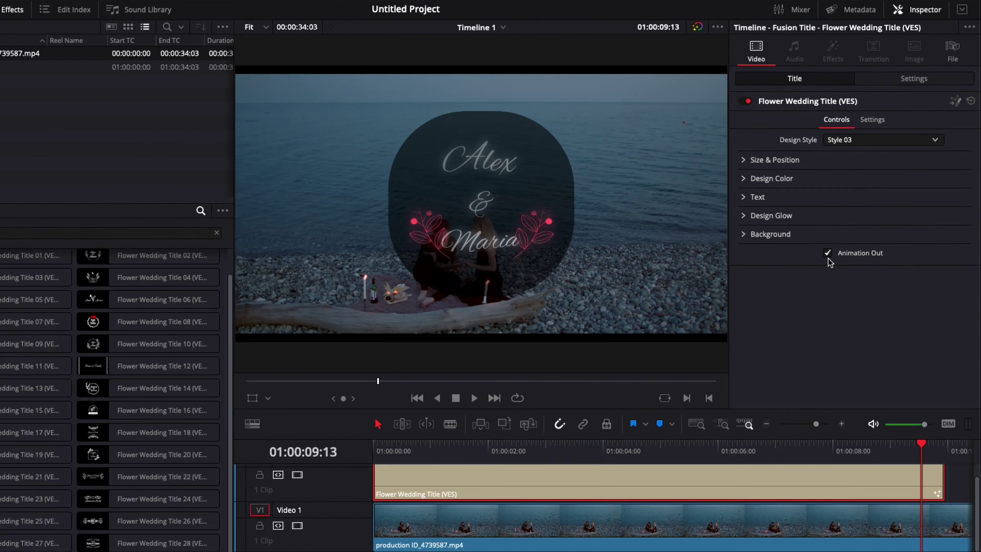
# Step: Scrub the playhead to preview the Alex & Maria title's ending and its leafy intro animation
pyautogui.moveTo(930, 384)
pyautogui.mouseDown()
pyautogui.moveTo(910, 384)
pyautogui.moveTo(936, 386)
pyautogui.mouseUp()
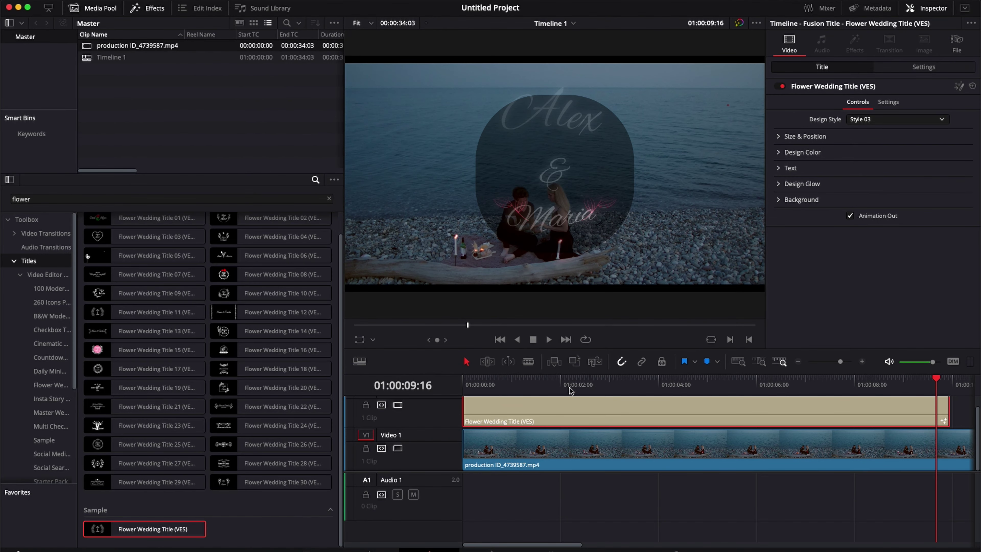
pyautogui.moveTo(465, 384); pyautogui.dragTo(683, 382)
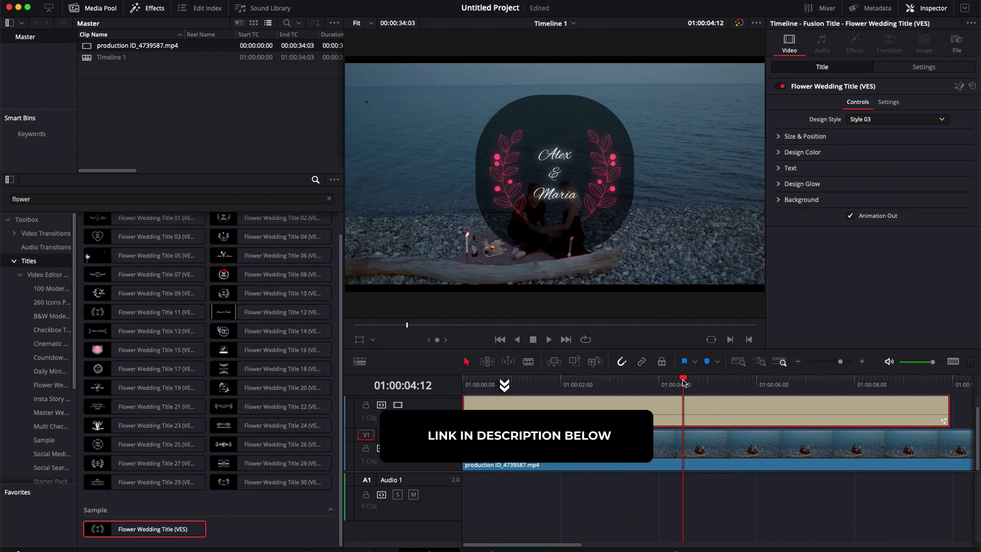